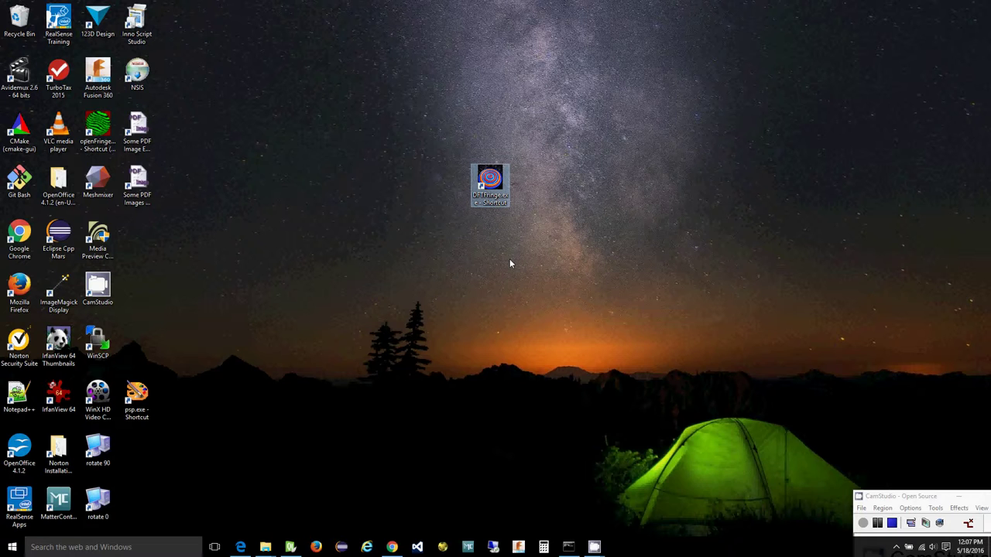
Launch DFTFringe from its desktop shortcut
{"action": "double_click", "coordinate": [489, 179]}
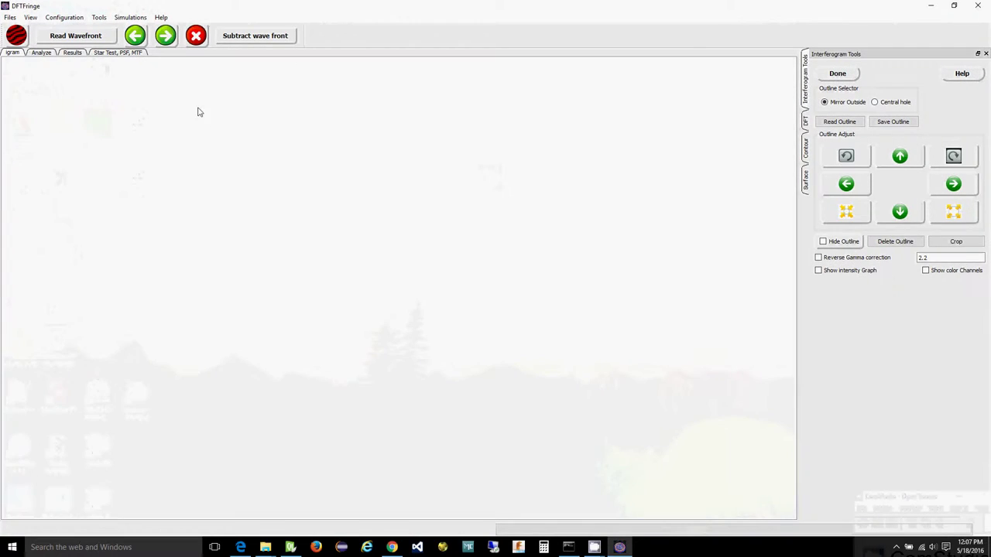
Load DSC_4531.JPG and fit a circular outline of radius 784.5 around the mirror
{"action": "left_click", "coordinate": [15, 34]}
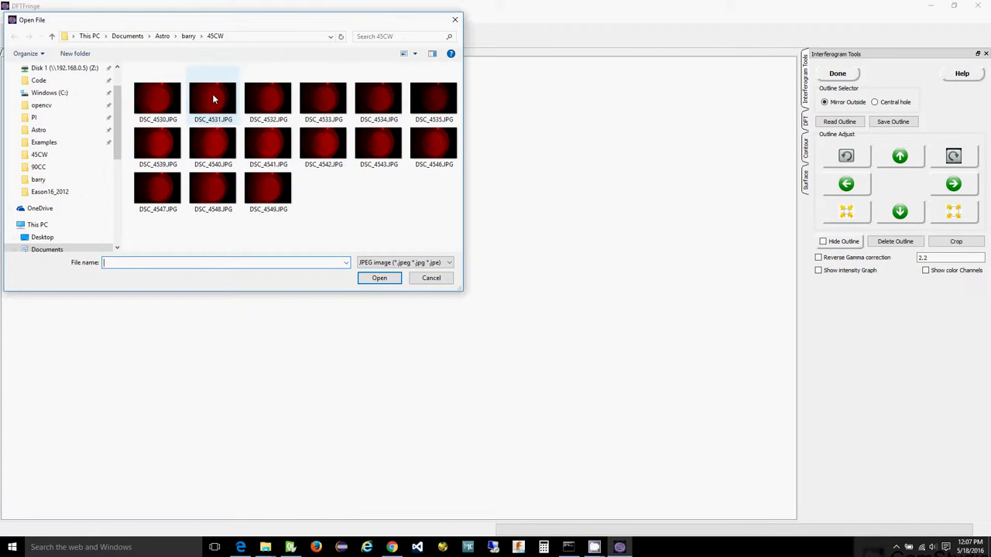
{"action": "double_click", "coordinate": [214, 97]}
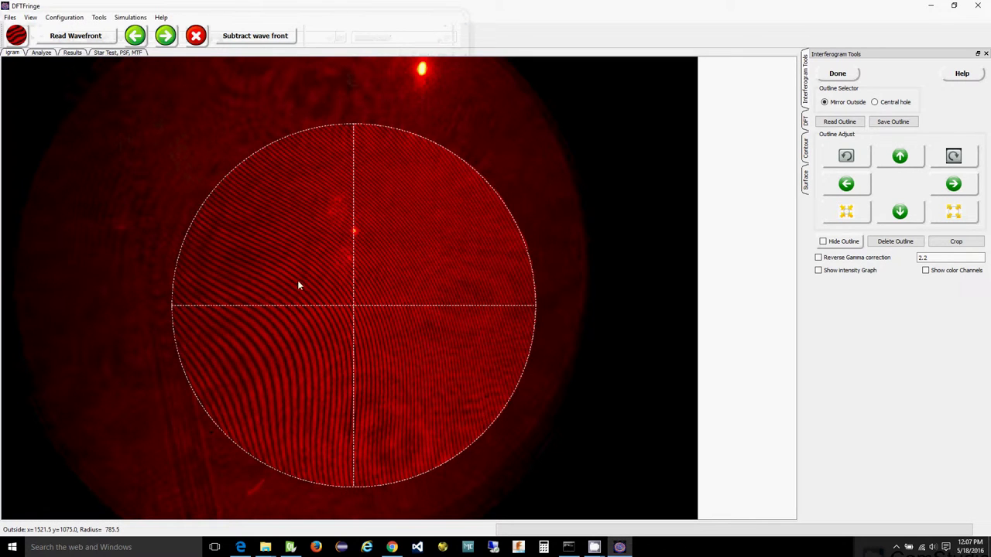
{"action": "left_click", "coordinate": [129, 294]}
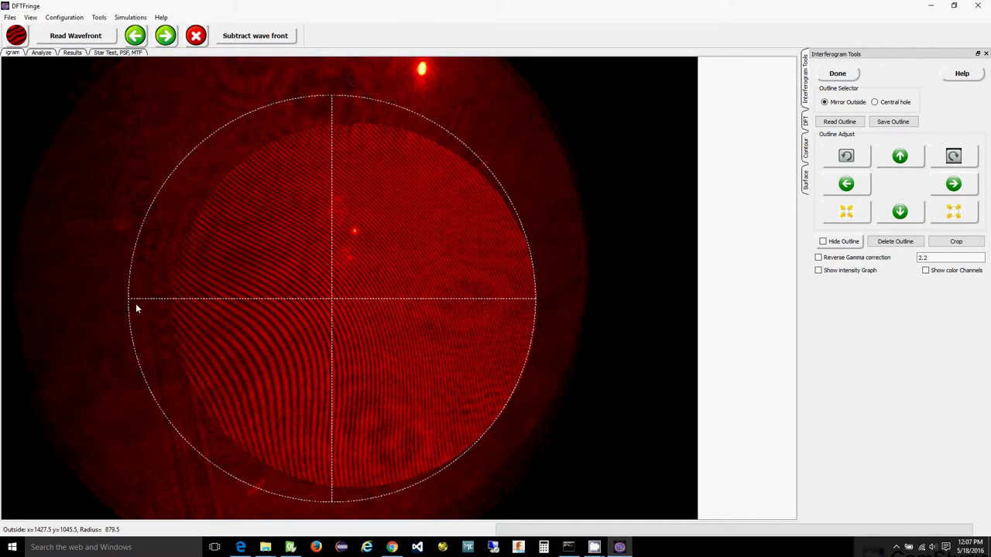
{"action": "left_click_drag", "start_coordinate": [129, 301], "coordinate": [174, 310]}
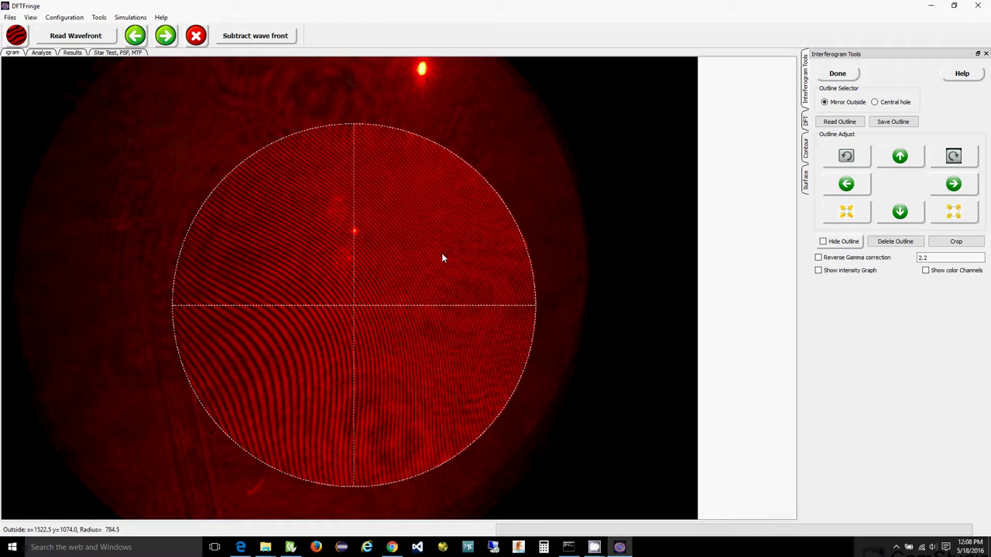
Fine-tune the outline circle to centre x 1521.5, y 1073, keeping radius 784.5
{"action": "scroll", "coordinate": [443, 258], "scroll_direction": "down", "scroll_amount": 4}
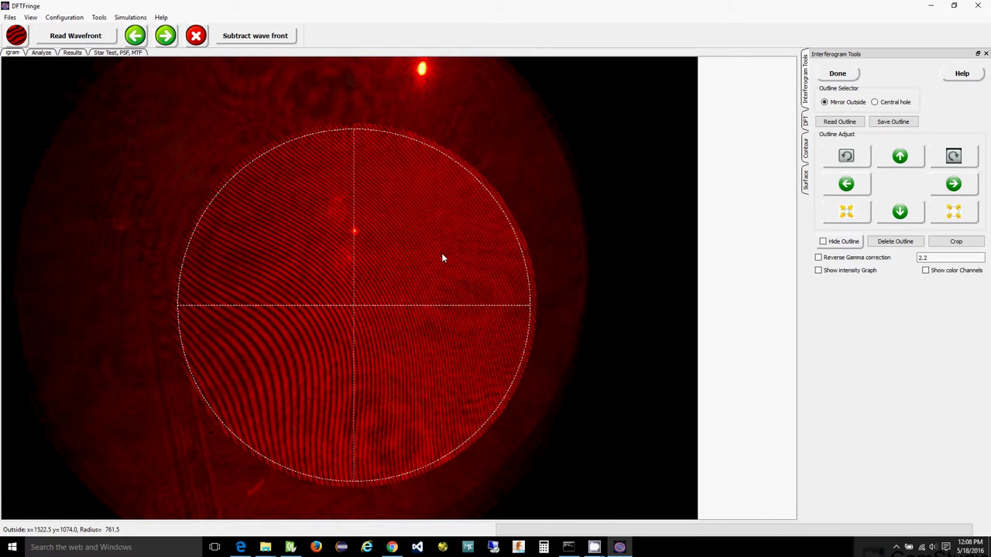
{"action": "scroll", "coordinate": [443, 257], "scroll_direction": "up", "scroll_amount": 4}
{"action": "scroll", "coordinate": [443, 258], "scroll_direction": "up", "scroll_amount": 1}
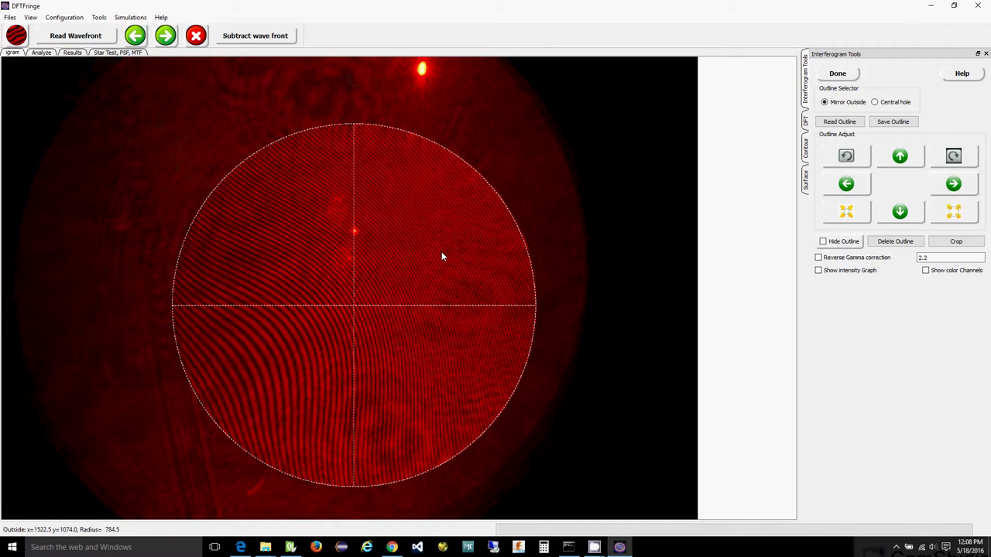
{"action": "key", "text": "Left"}
{"action": "key", "text": "Left"}
{"action": "key", "text": "Left"}
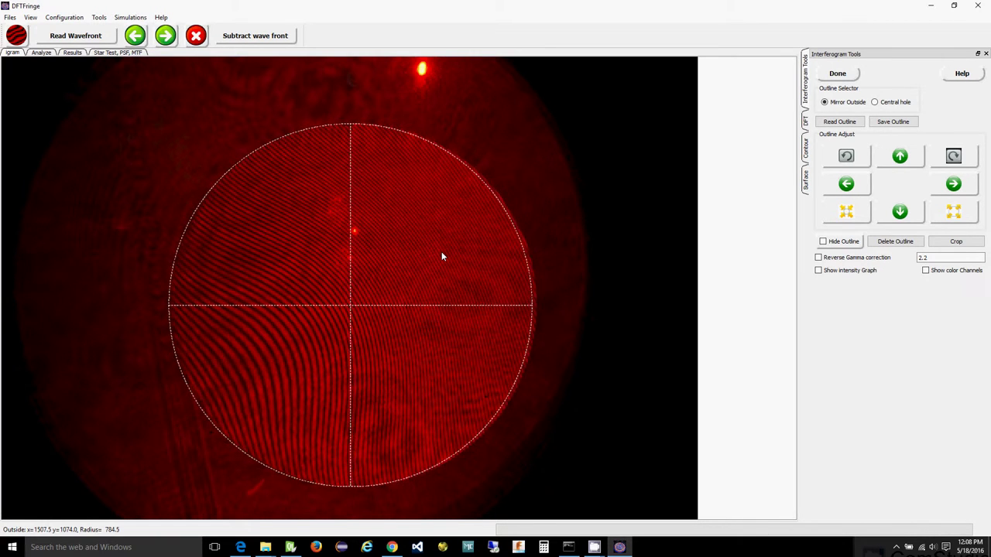
{"action": "key", "text": "Left"}
{"action": "key", "text": "Left"}
{"action": "key", "text": "Left"}
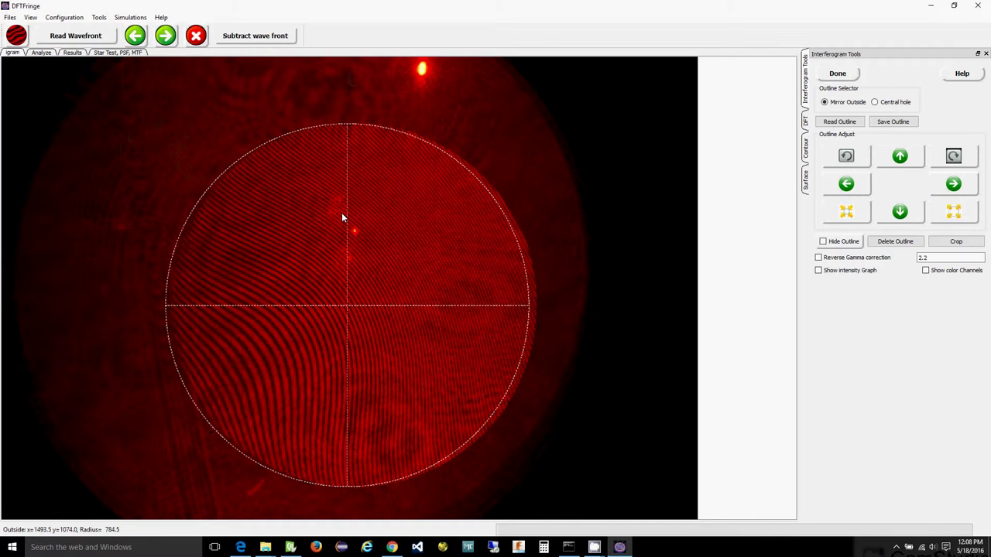
{"action": "key", "text": "Right"}
{"action": "key", "text": "Right"}
{"action": "key", "text": "Right"}
{"action": "key", "text": "Right"}
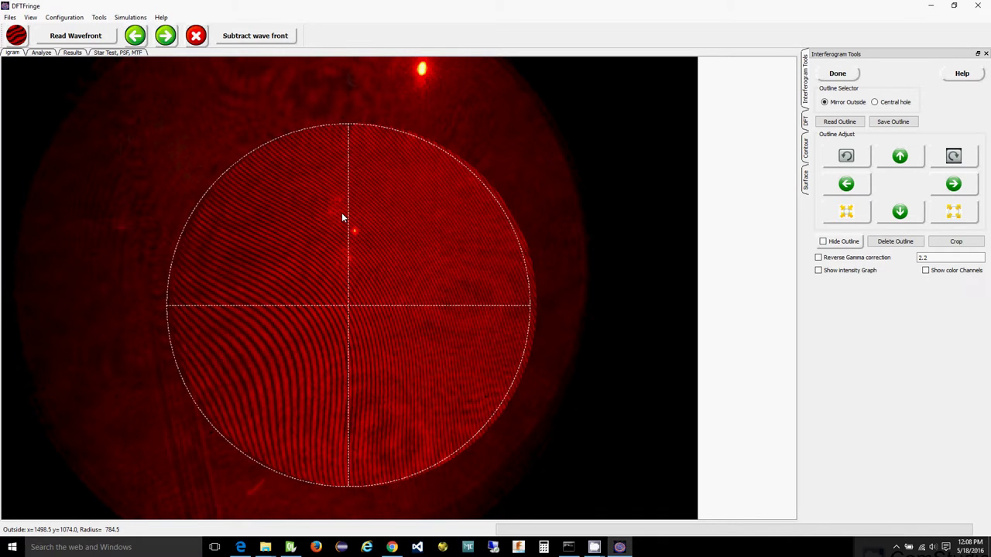
{"action": "key", "text": "Right"}
{"action": "key", "text": "Right"}
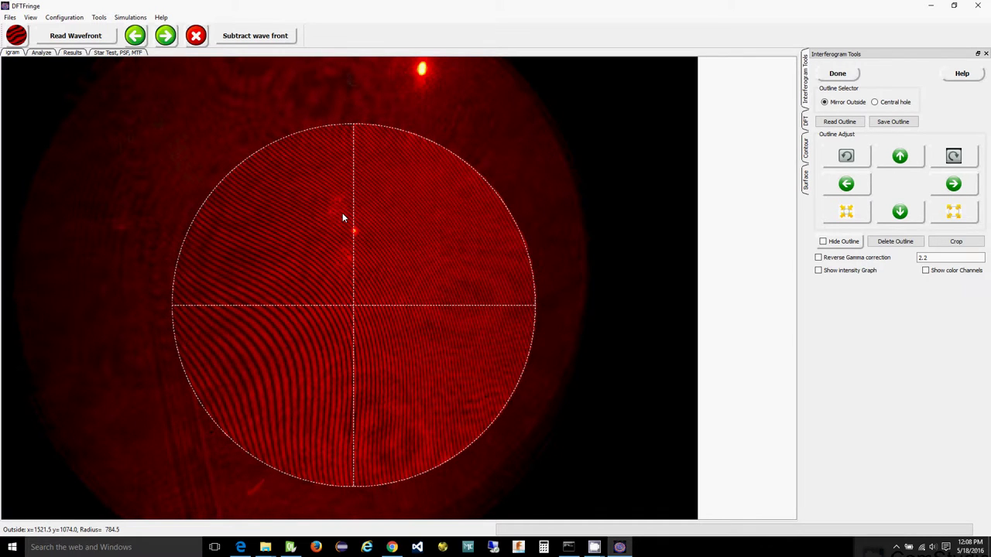
{"action": "key", "text": "Up"}
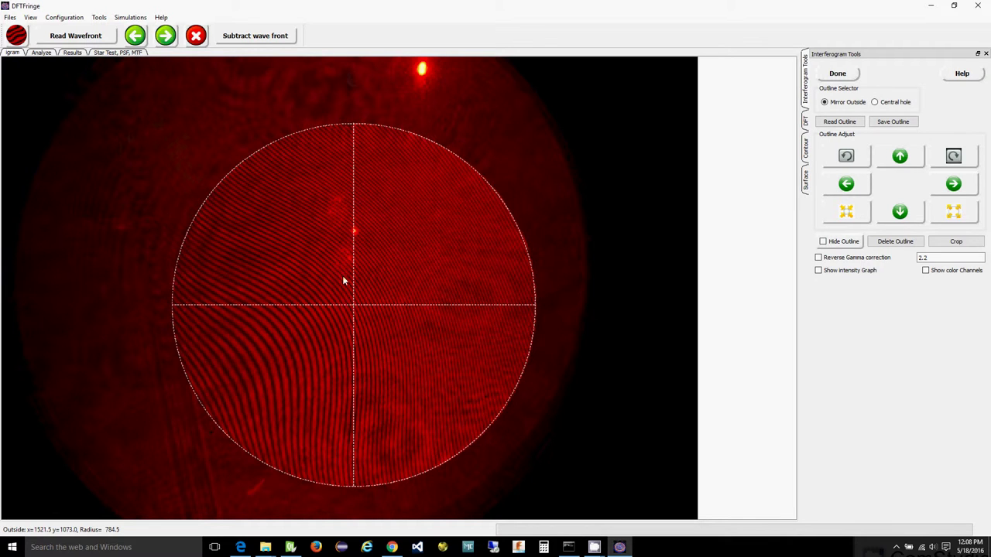
Accept the outline, then bring up the Outline Helper from the interferogram view
{"action": "left_click", "coordinate": [839, 74]}
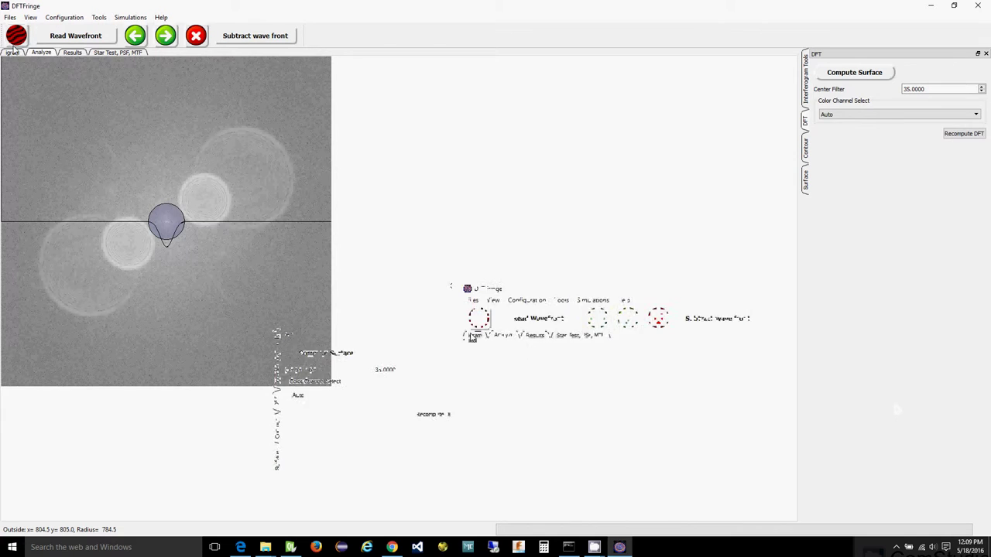
{"action": "left_click", "coordinate": [12, 52]}
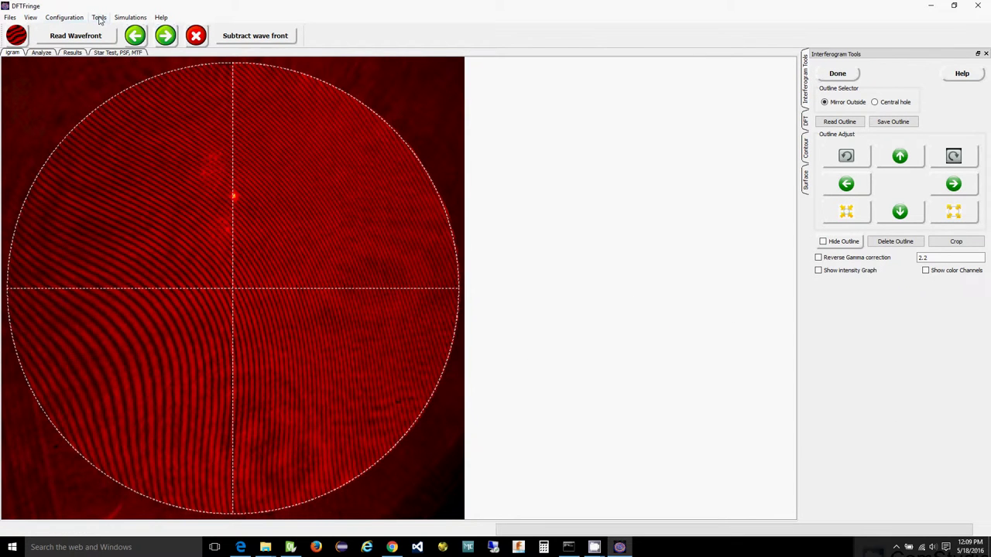
{"action": "left_click", "coordinate": [99, 18]}
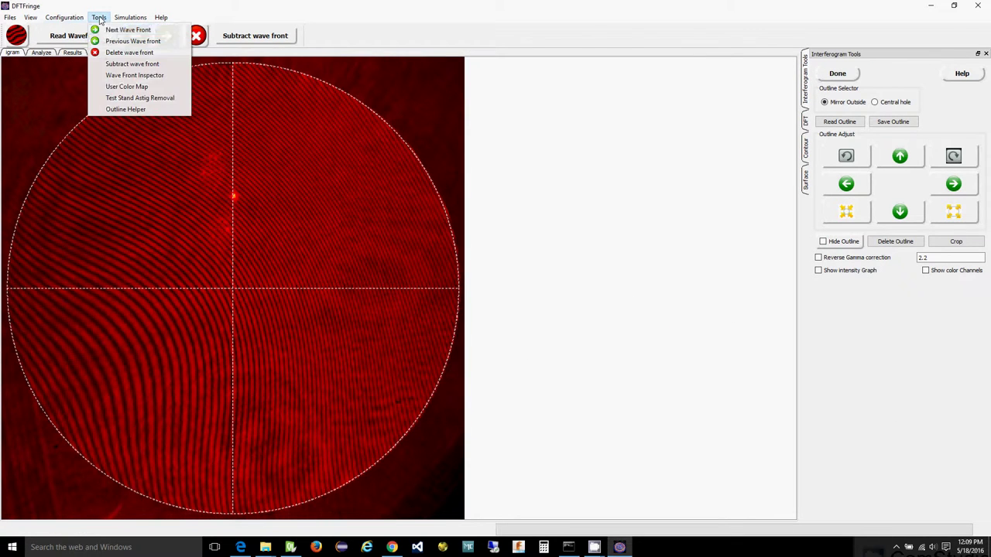
{"action": "left_click", "coordinate": [126, 109]}
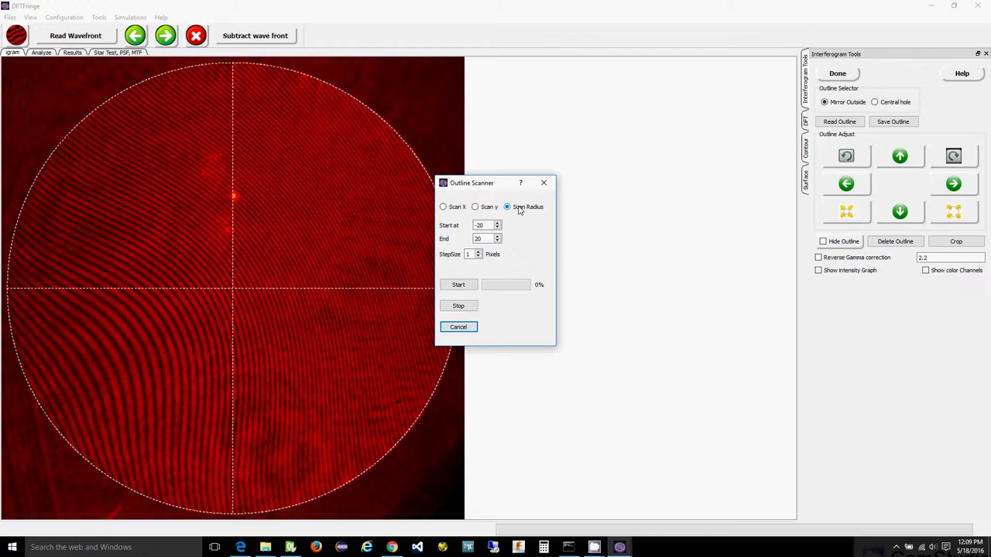
Set the radius scan to start at -20 with a step size of 5
{"action": "left_click", "coordinate": [487, 225]}
{"action": "left_click_drag", "start_coordinate": [488, 225], "coordinate": [469, 226]}
{"action": "left_click", "coordinate": [468, 254]}
{"action": "left_click_drag", "start_coordinate": [468, 254], "coordinate": [457, 256]}
{"action": "key", "text": "BackSpace"}
{"action": "type", "text": "5"}
Run the radius scan with the wavefront inverted, moving the scanner window aside
{"action": "left_click", "coordinate": [458, 287]}
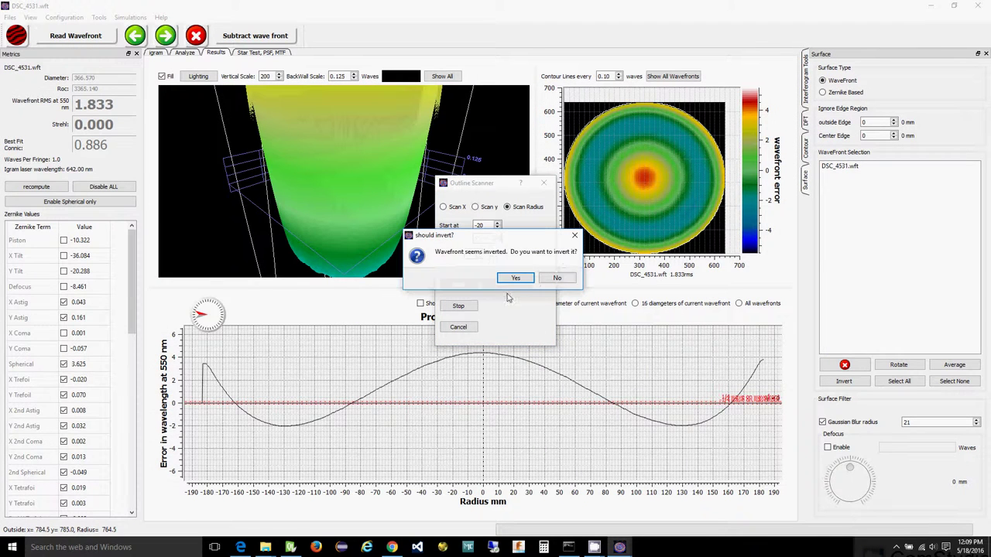
{"action": "left_click", "coordinate": [515, 278]}
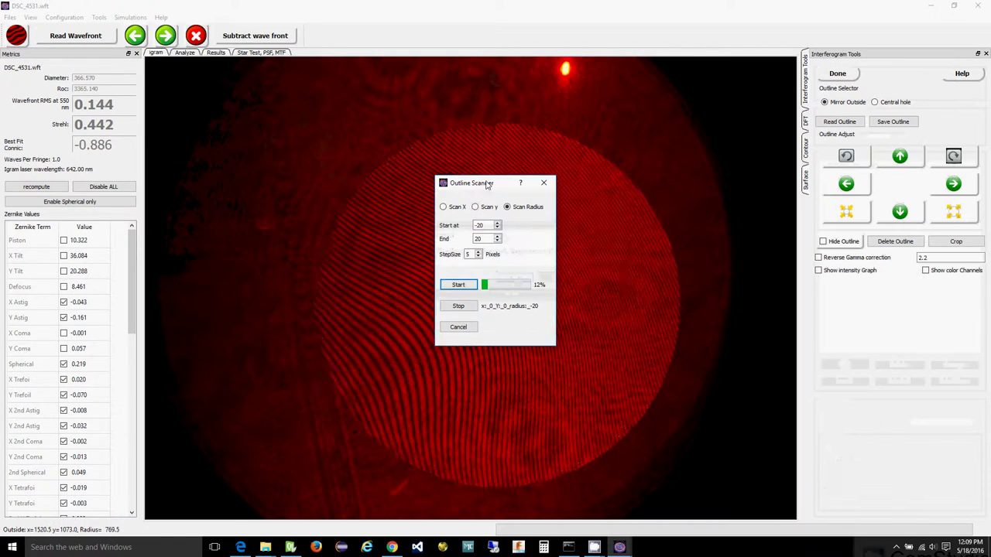
{"action": "left_click_drag", "start_coordinate": [480, 187], "coordinate": [730, 147]}
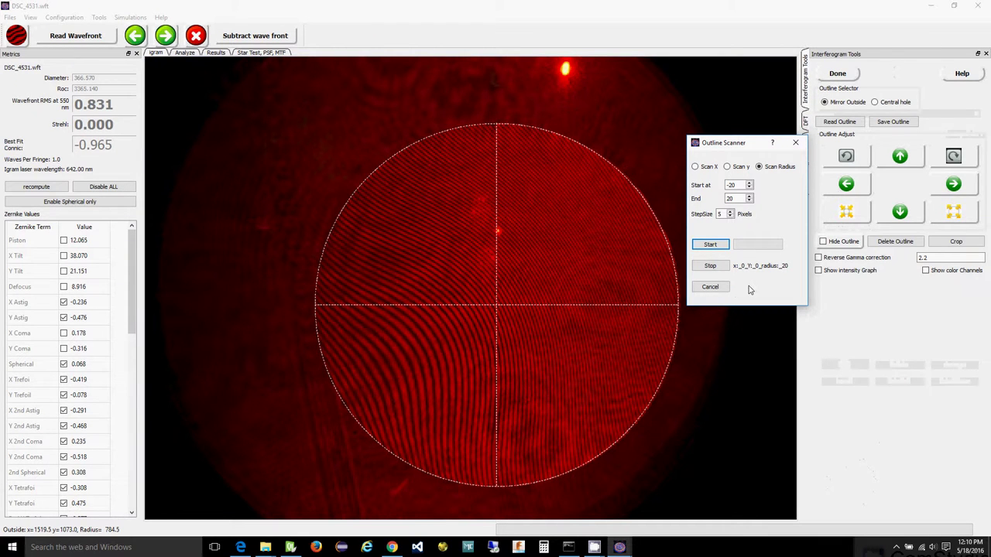
Show statistics of the loaded wavefronts with outliers removed and file names labelled
{"action": "left_click", "coordinate": [719, 287]}
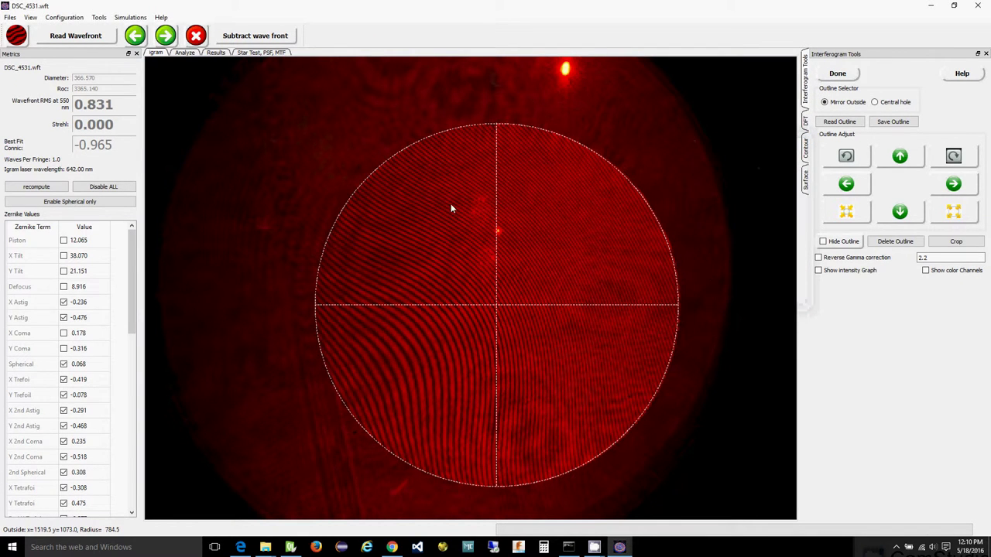
{"action": "left_click", "coordinate": [31, 17]}
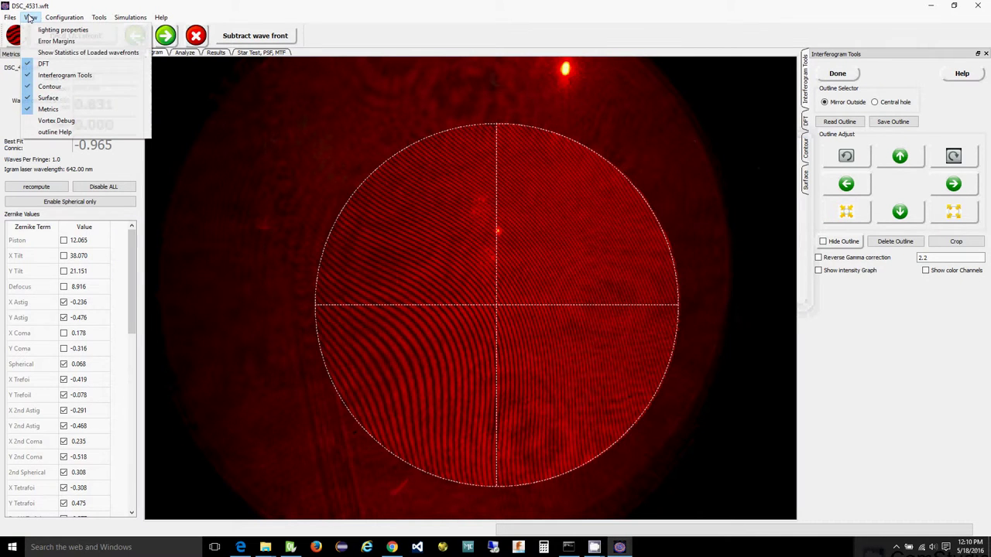
{"action": "left_click", "coordinate": [56, 53]}
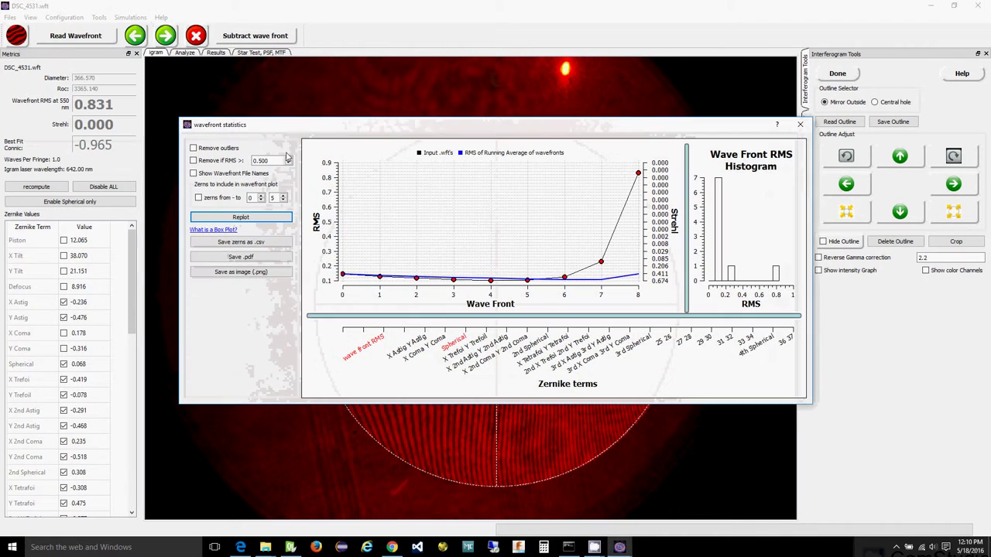
{"action": "left_click", "coordinate": [216, 151]}
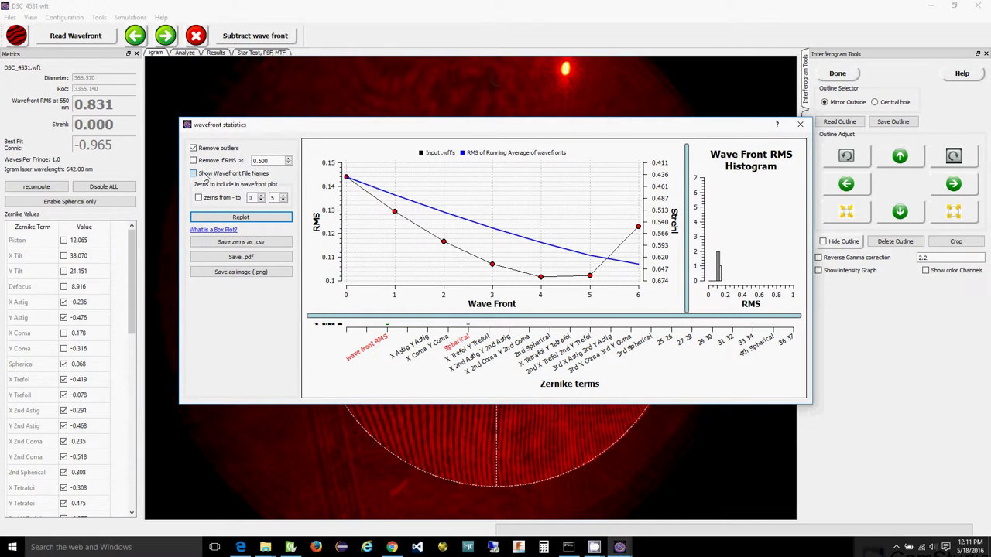
{"action": "left_click", "coordinate": [205, 175]}
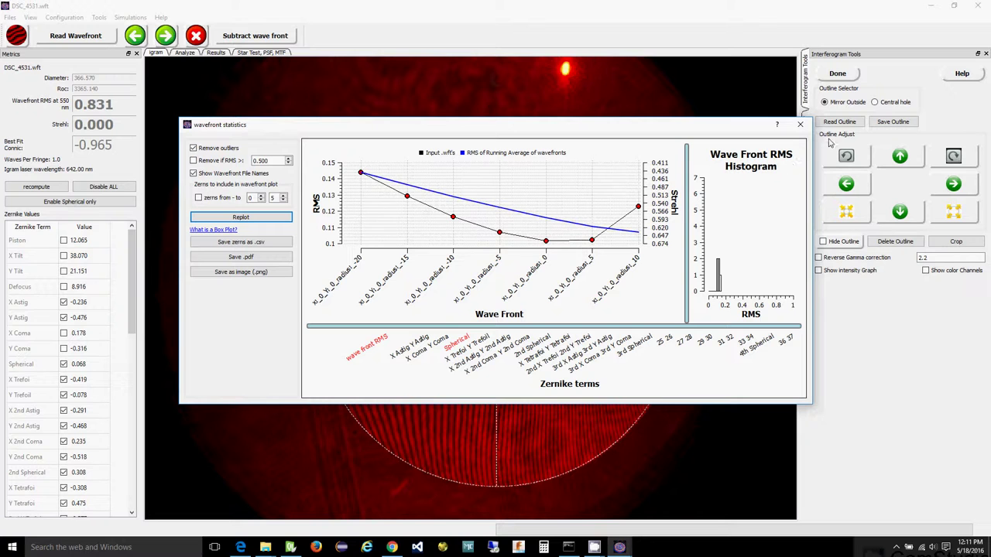
Close the statistics and reopen the Outline Helper scanner
{"action": "left_click", "coordinate": [800, 126]}
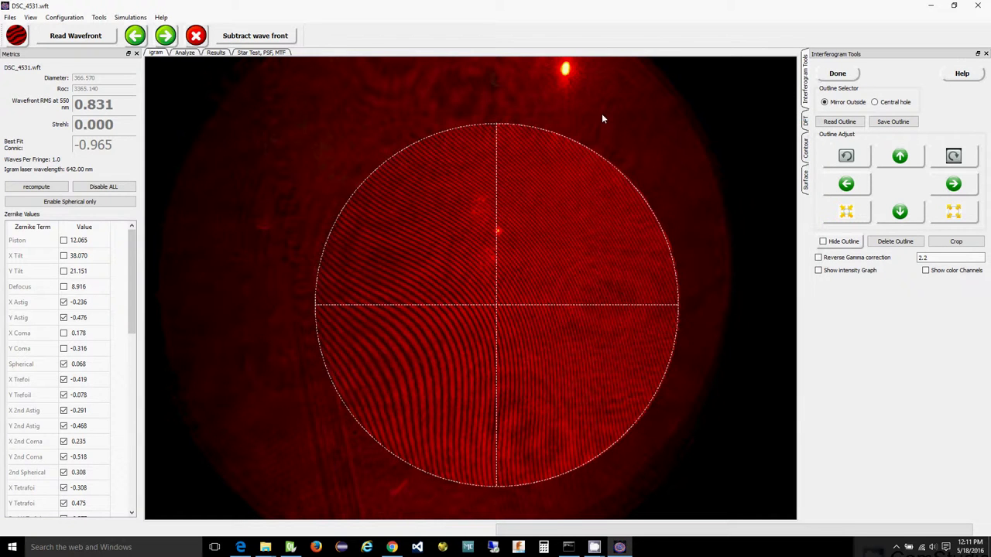
{"action": "left_click", "coordinate": [100, 18]}
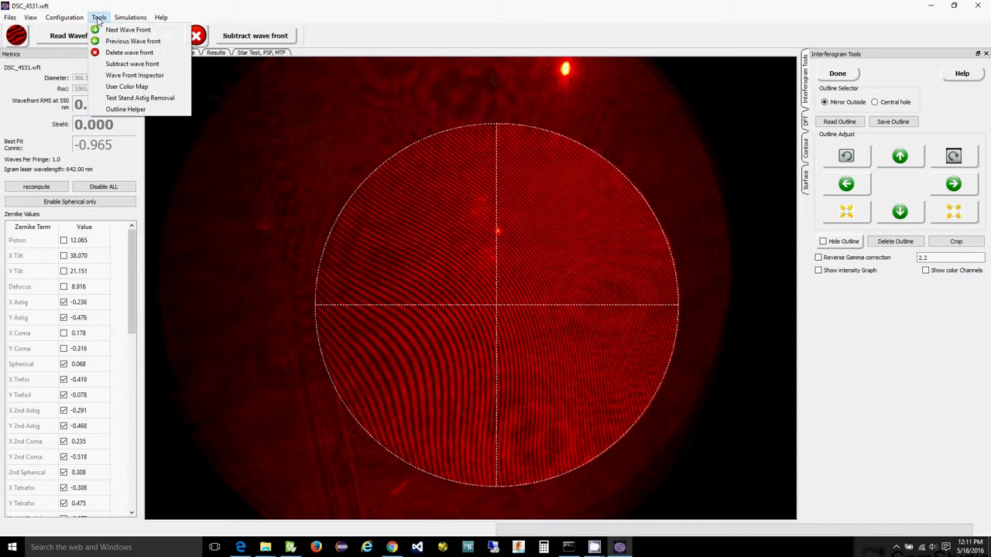
{"action": "left_click", "coordinate": [128, 114]}
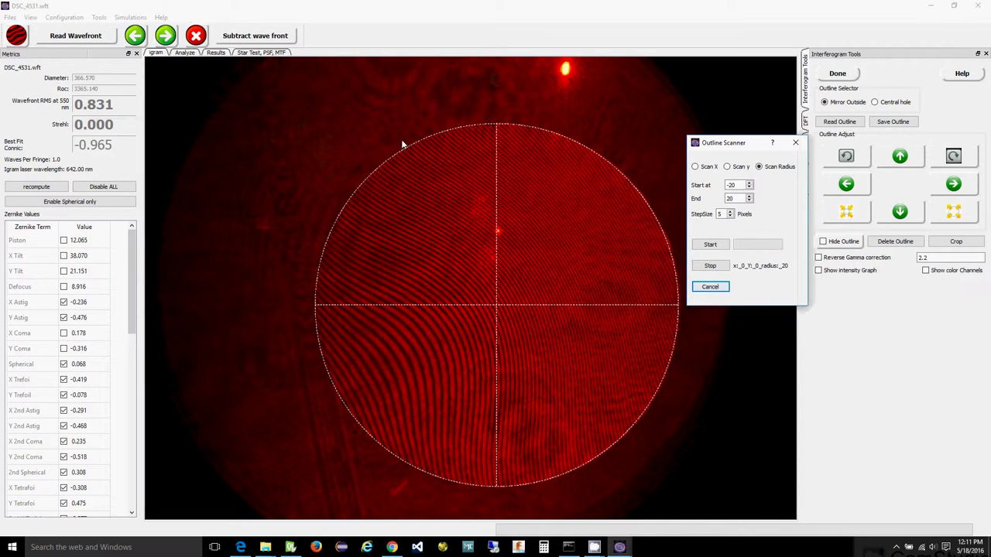
Run an X-direction outline scan from -10 to 10 pixels in steps of 2
{"action": "left_click", "coordinate": [695, 167]}
{"action": "left_click", "coordinate": [744, 185]}
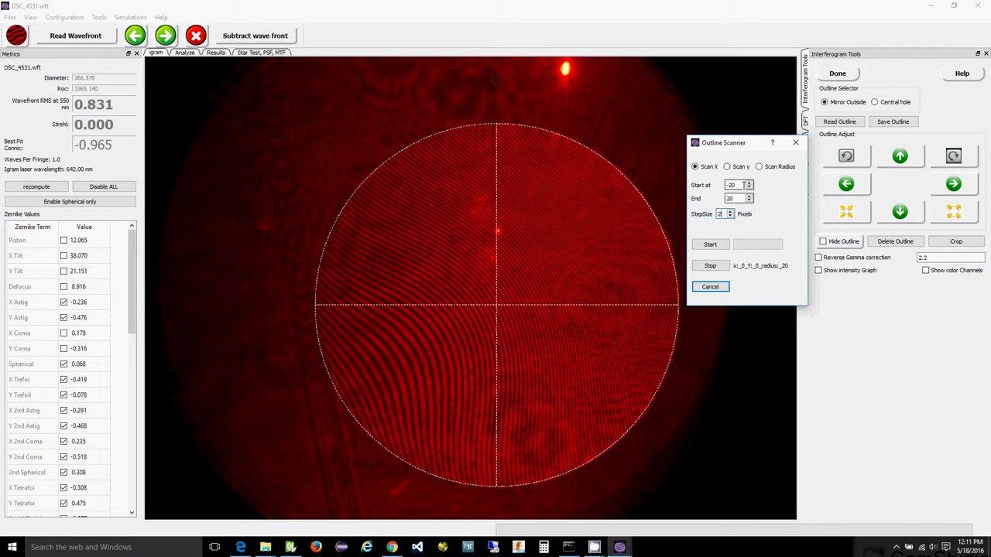
{"action": "left_click_drag", "start_coordinate": [745, 185], "coordinate": [720, 191]}
{"action": "type", "text": "-10"}
{"action": "key", "text": "Tab"}
{"action": "type", "text": "10"}
{"action": "left_click", "coordinate": [711, 244]}
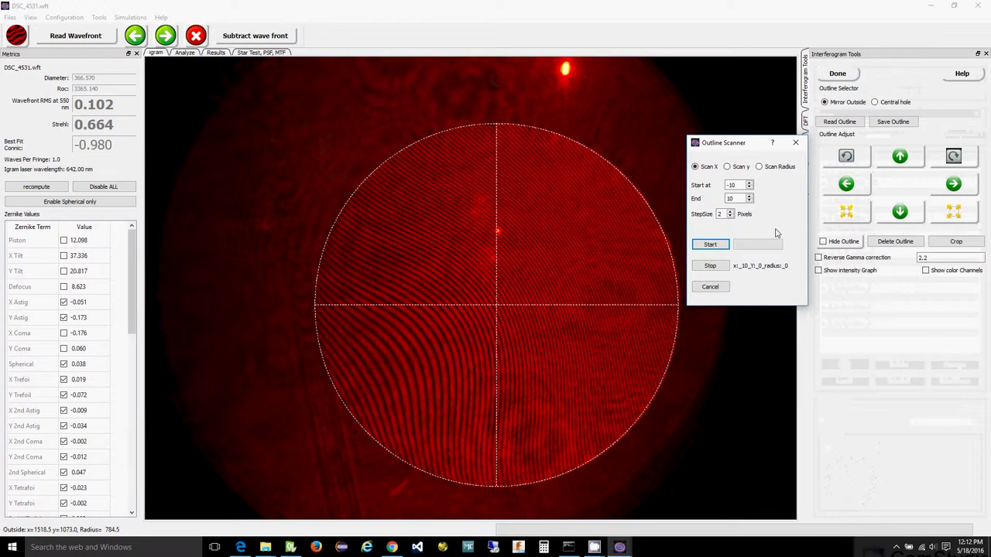
Unload all radius-scan wavefronts from the results list and display the x -10 wavefront
{"action": "left_click", "coordinate": [710, 287]}
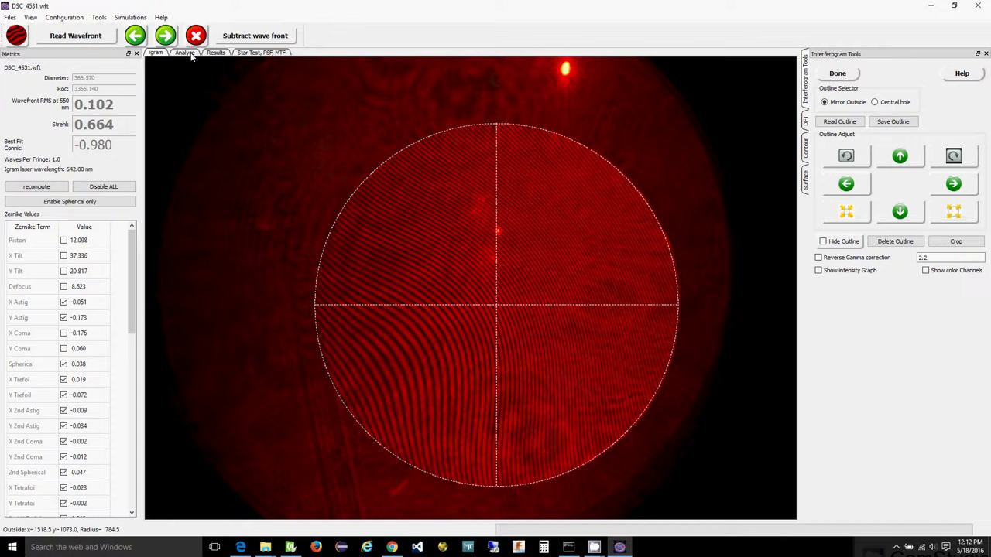
{"action": "left_click", "coordinate": [214, 54]}
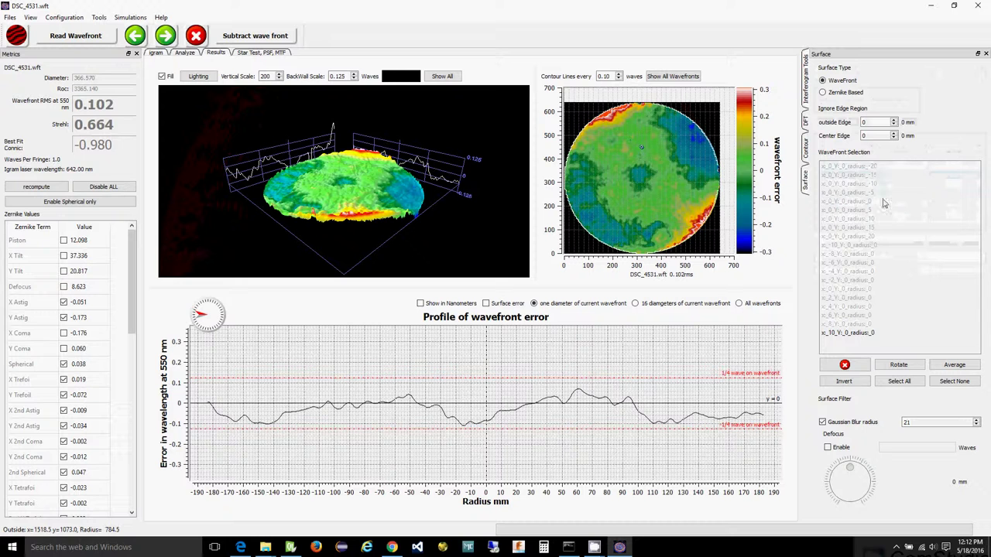
{"action": "left_click", "coordinate": [876, 238]}
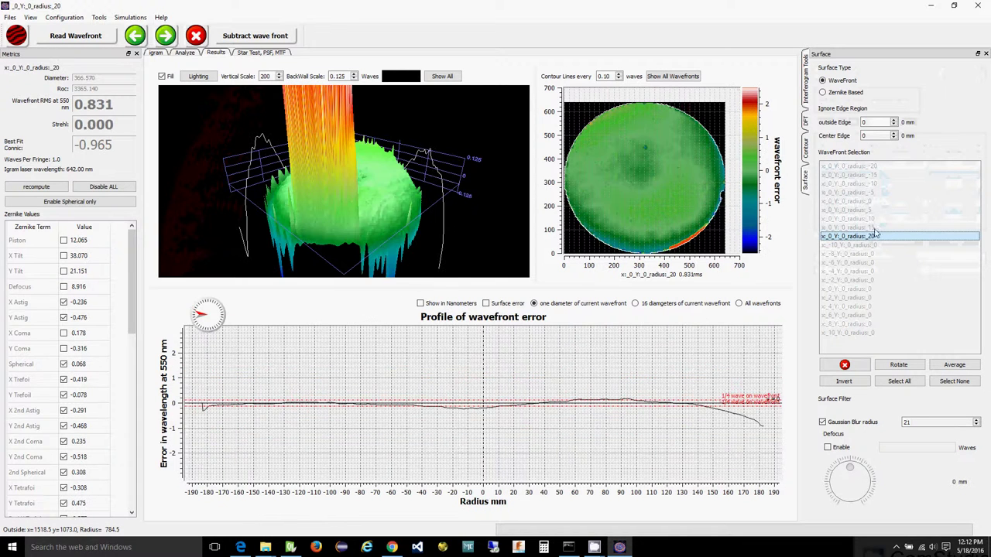
{"action": "left_click", "coordinate": [865, 167], "text": "shift"}
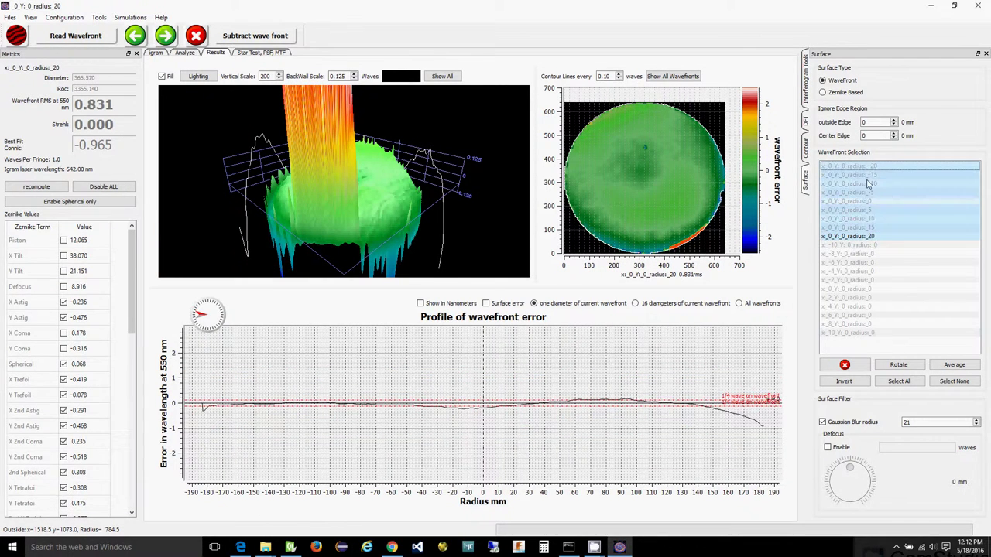
{"action": "left_click", "coordinate": [844, 365]}
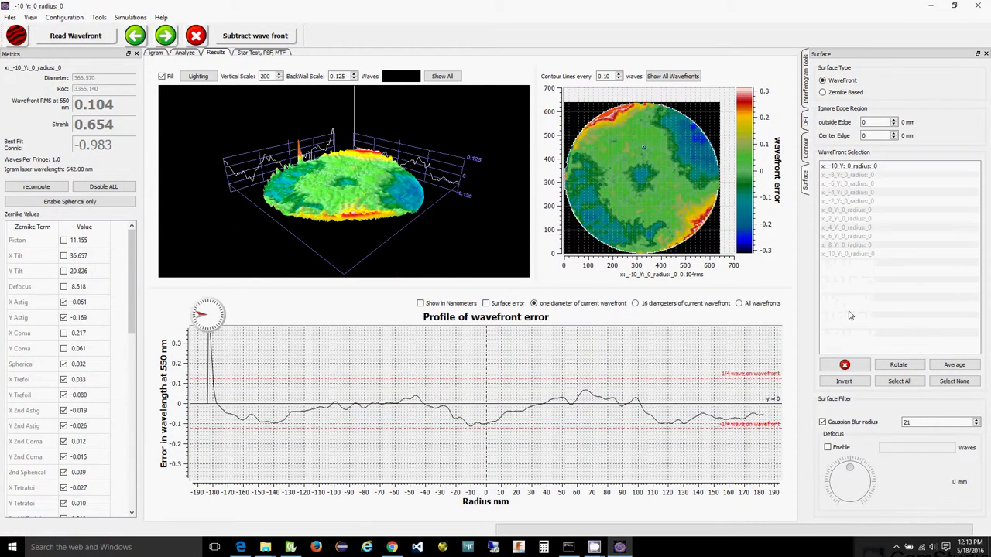
{"action": "left_click", "coordinate": [842, 167]}
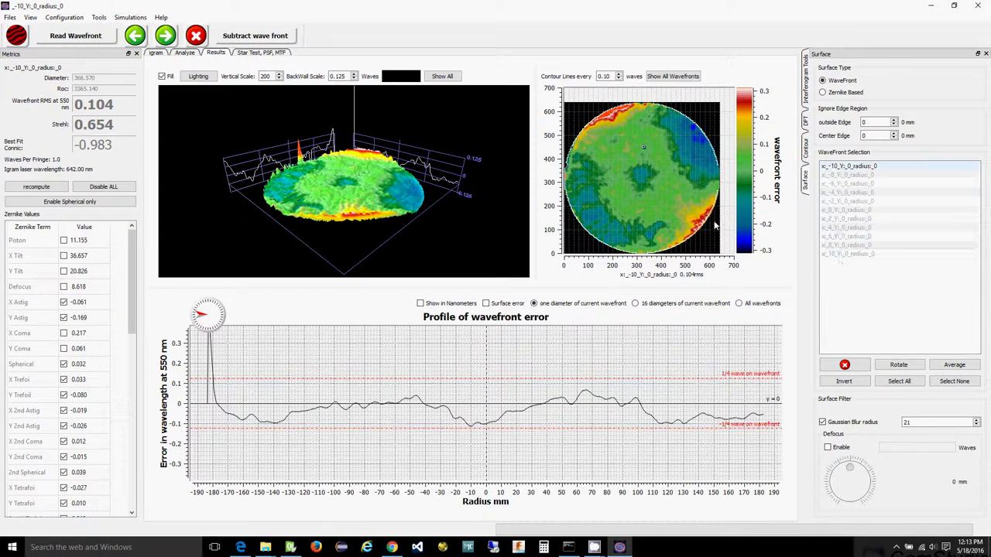
{"action": "left_click", "coordinate": [30, 17]}
{"action": "left_click", "coordinate": [54, 56]}
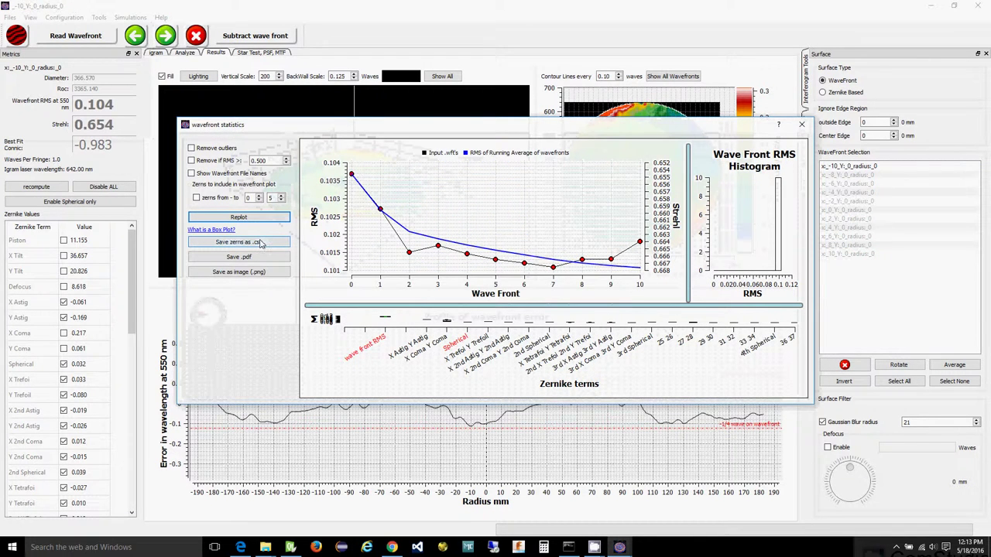
{"action": "left_click", "coordinate": [206, 150]}
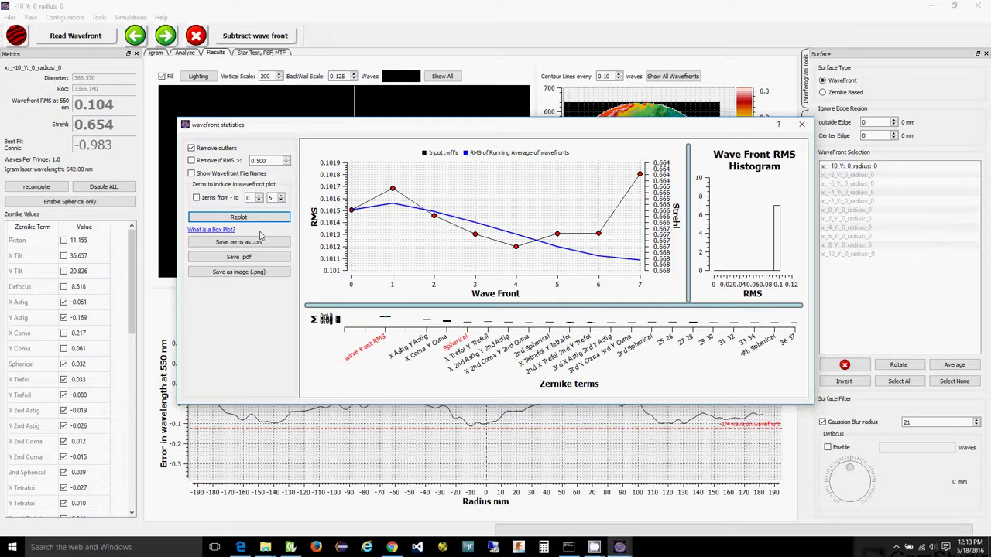
{"action": "left_click", "coordinate": [223, 174]}
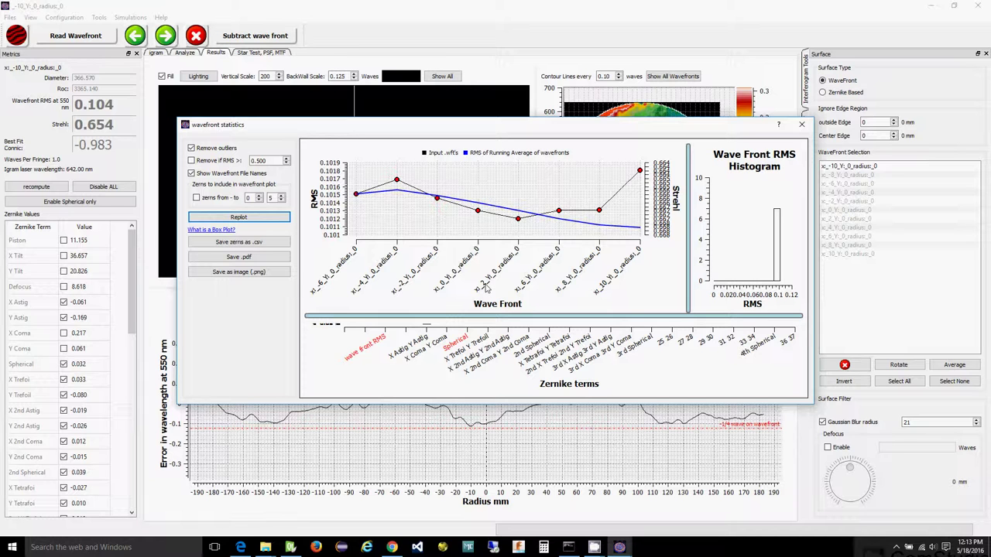
{"action": "left_click", "coordinate": [802, 124]}
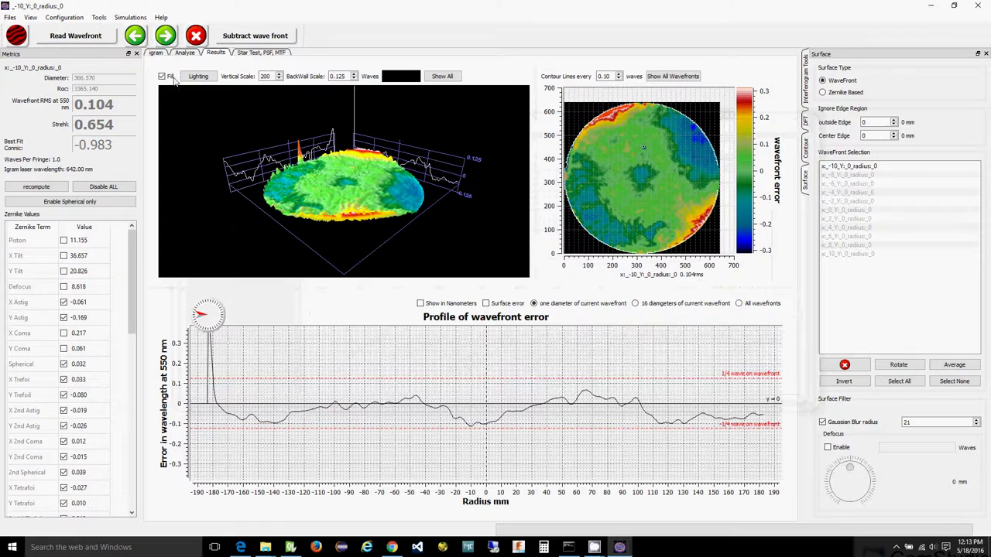
Nudge the outline one pixel right and accept it to show the interferogram's DFT
{"action": "left_click", "coordinate": [155, 53]}
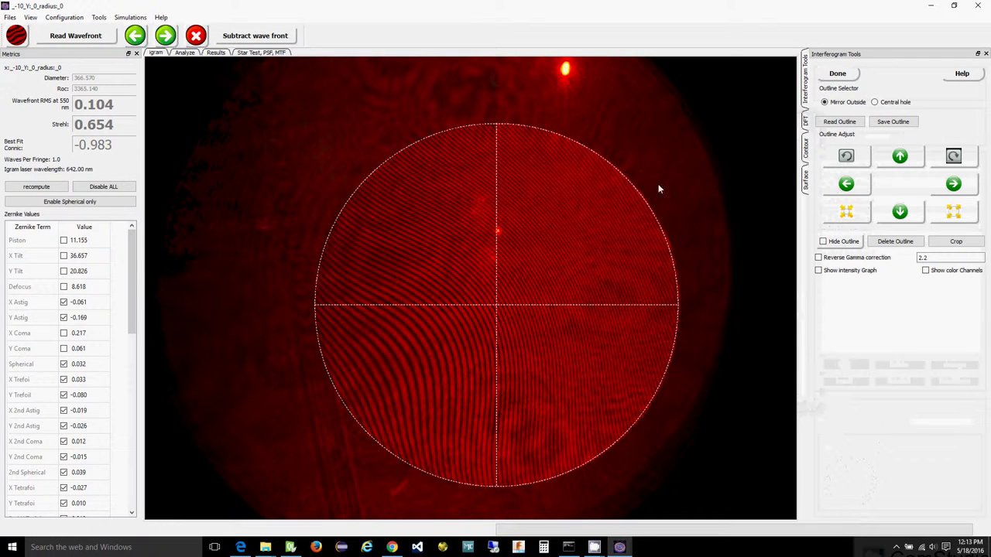
{"action": "left_click", "coordinate": [953, 184]}
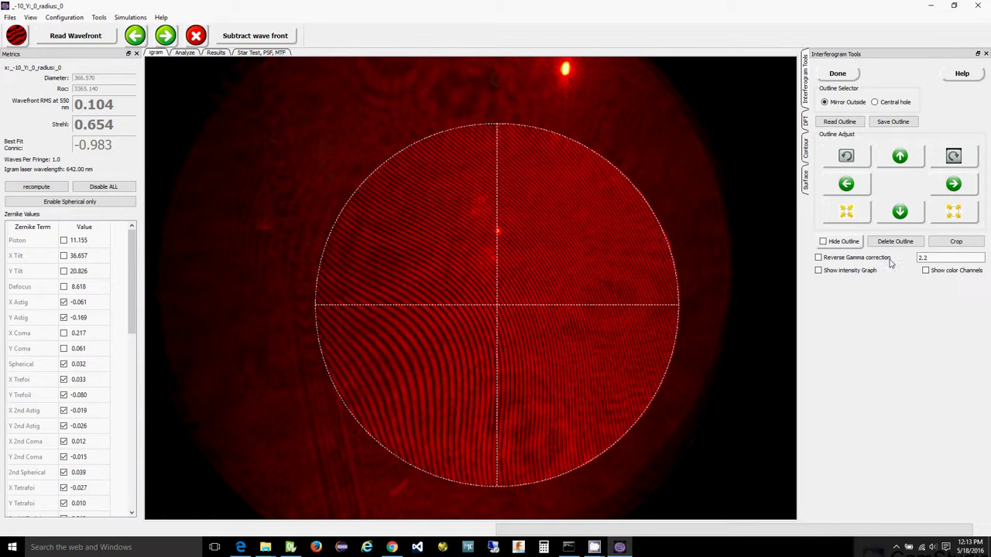
{"action": "left_click", "coordinate": [835, 73]}
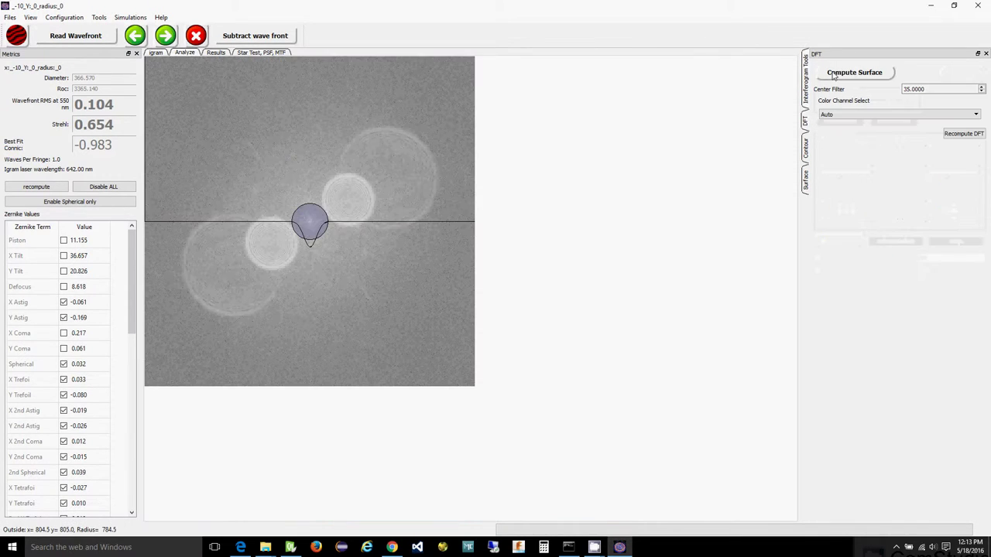
Switch the Outline Scanner to Scan y, then cancel and return to the interferogram
{"action": "left_click", "coordinate": [31, 18]}
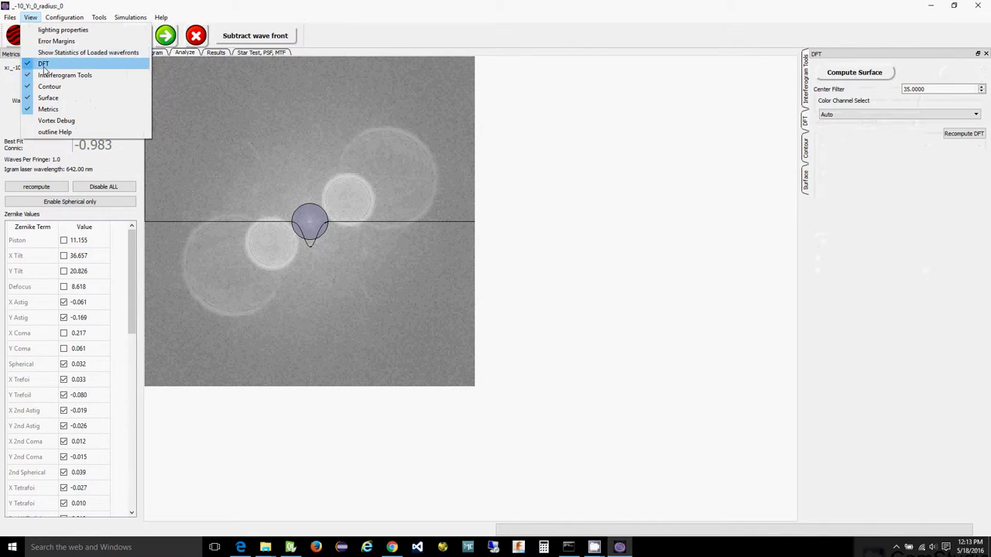
{"action": "mouse_move", "coordinate": [99, 18]}
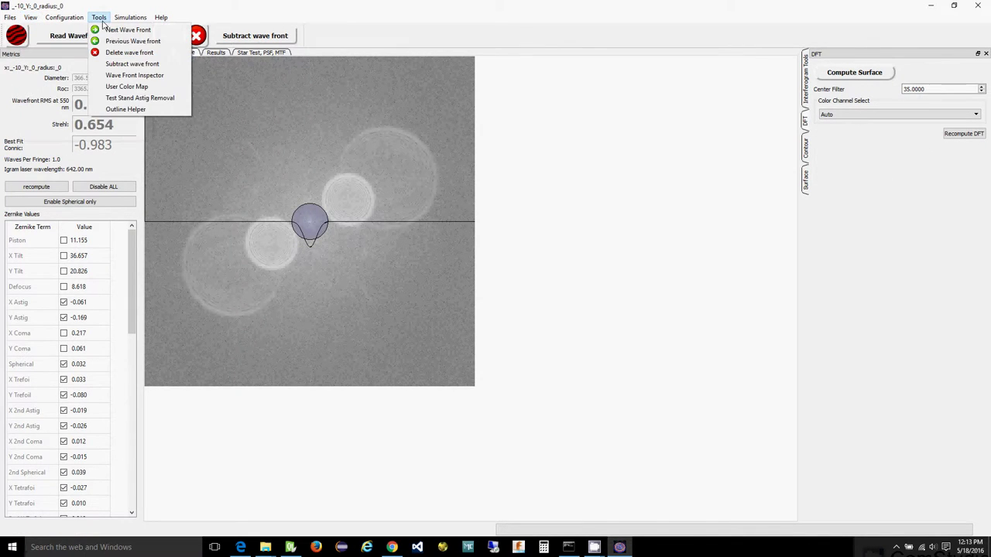
{"action": "left_click", "coordinate": [126, 109]}
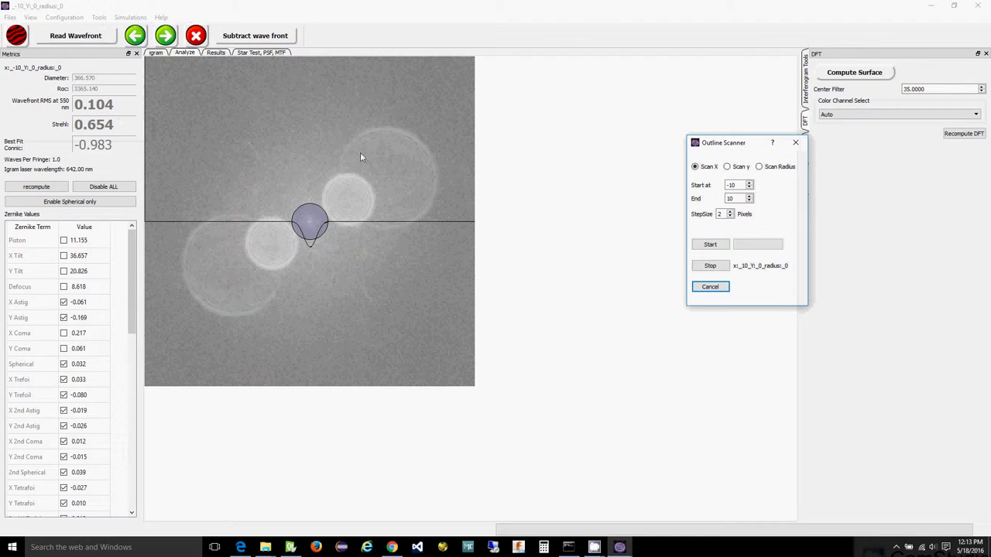
{"action": "left_click", "coordinate": [727, 167]}
{"action": "left_click", "coordinate": [710, 287]}
{"action": "left_click", "coordinate": [156, 54]}
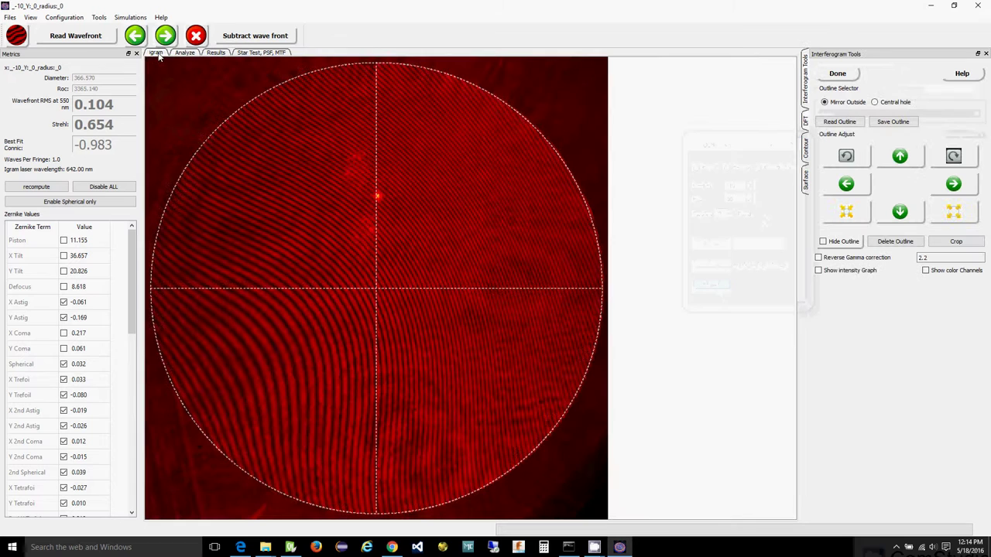
Compare the 3D height maps of all X-scan wavefronts (RMS 0.101–0.104), then close that view
{"action": "left_click", "coordinate": [216, 54]}
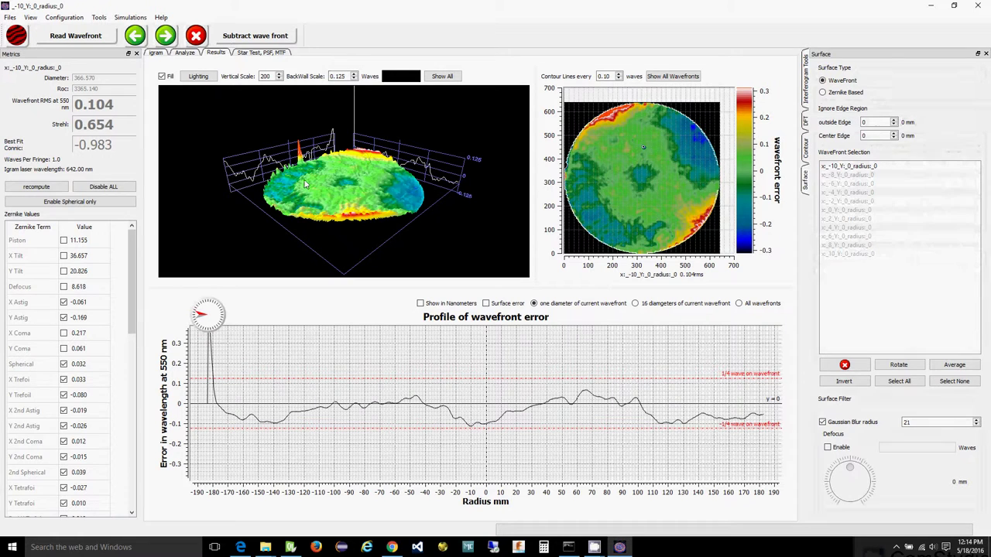
{"action": "left_click", "coordinate": [442, 76]}
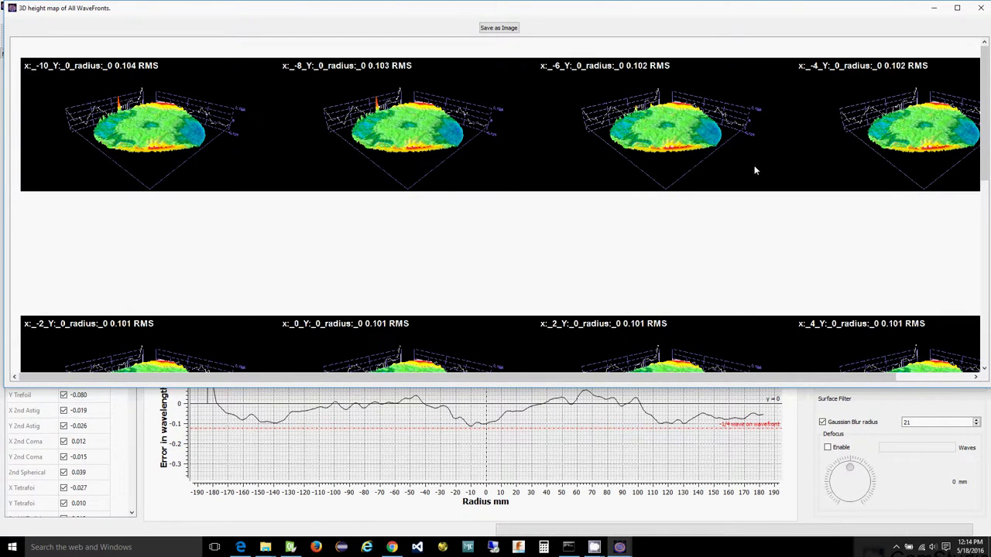
{"action": "scroll", "coordinate": [701, 248], "scroll_direction": "down", "scroll_amount": 2}
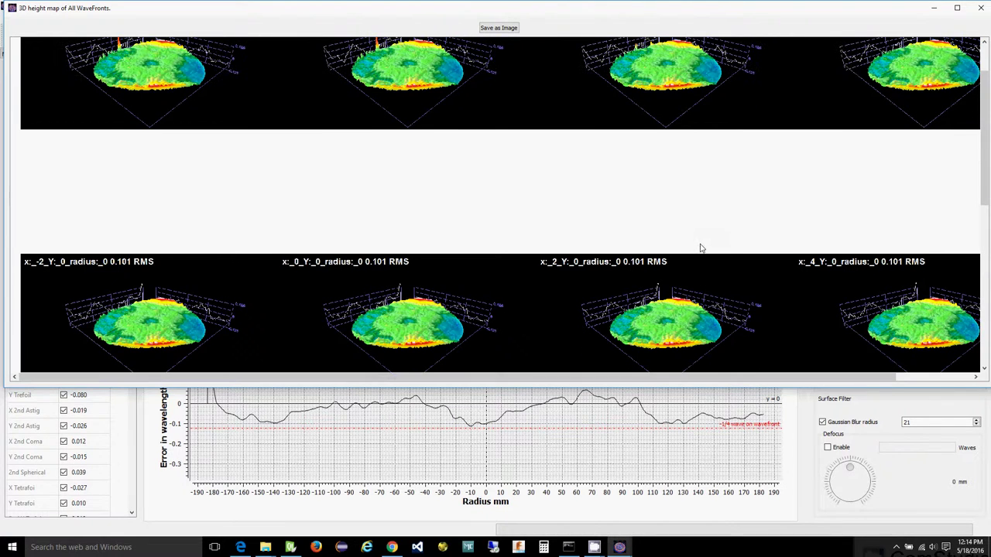
{"action": "scroll", "coordinate": [611, 229], "scroll_direction": "up", "scroll_amount": 2}
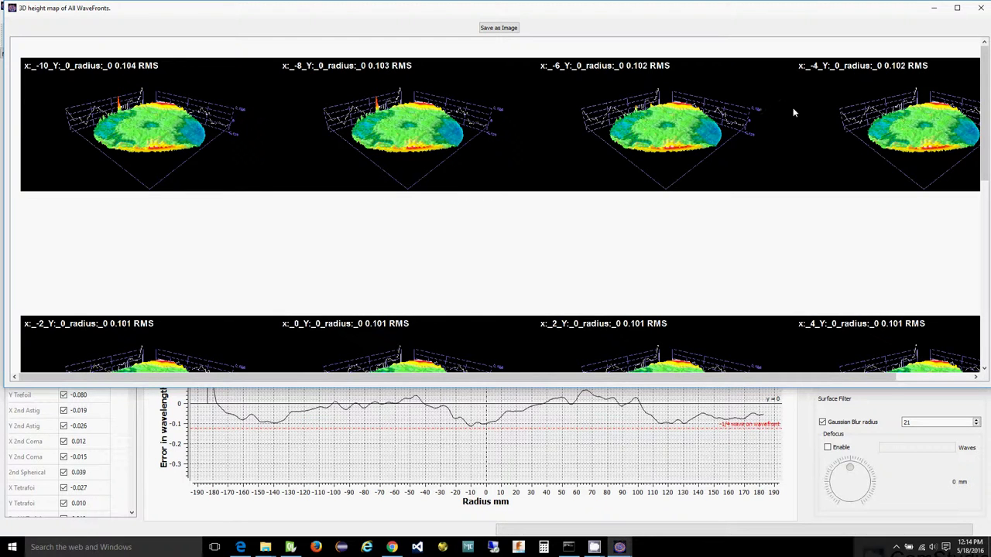
{"action": "scroll", "coordinate": [898, 132], "scroll_direction": "down", "scroll_amount": 2}
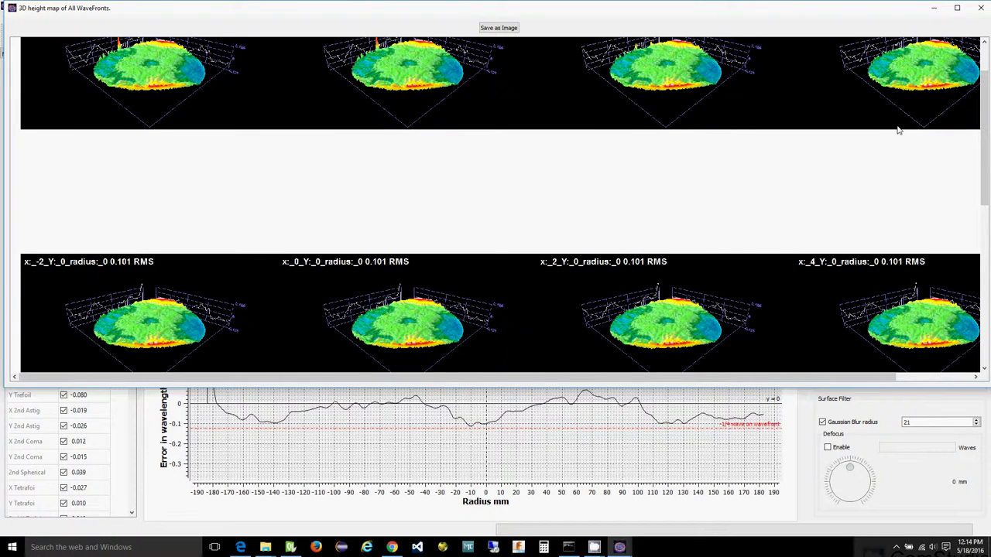
{"action": "left_click", "coordinate": [980, 7]}
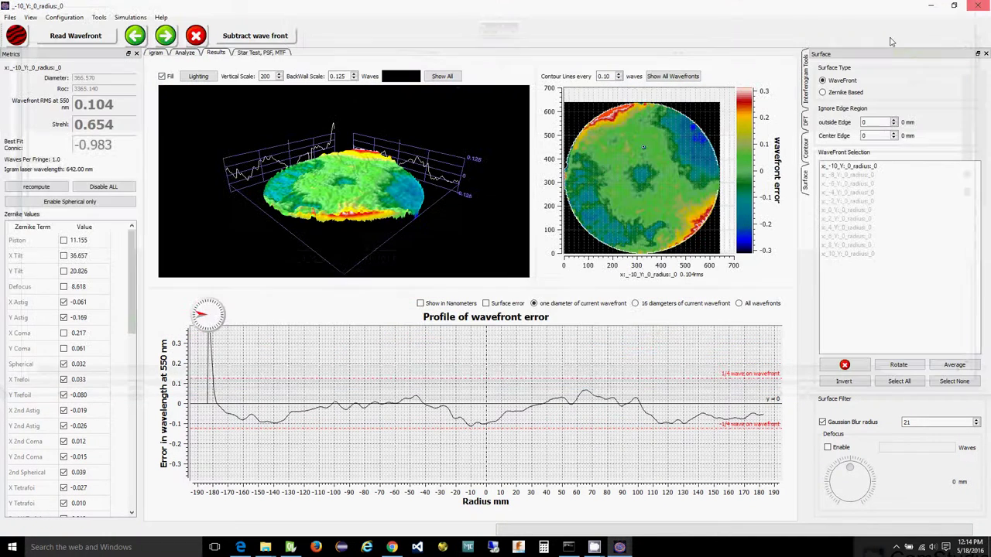